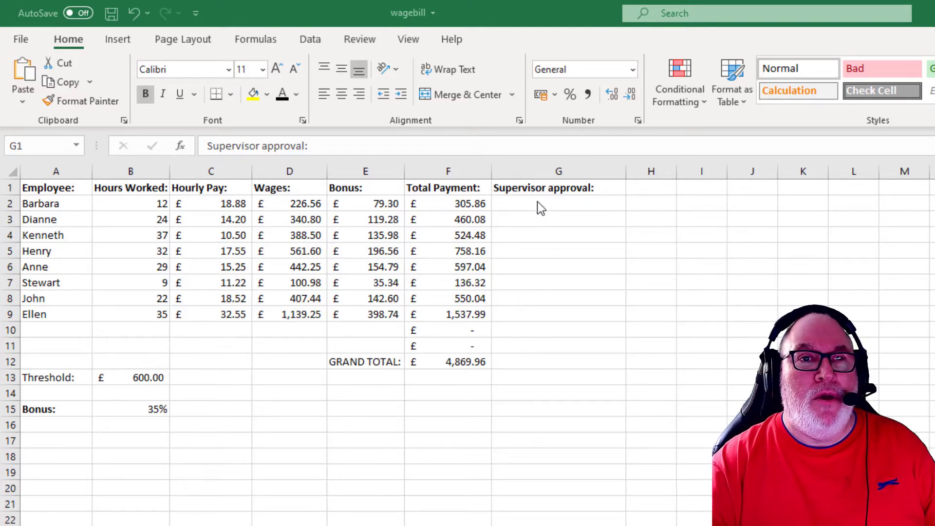
Start inserting a function in cell G2 and search the available functions for IF
click(540, 204)
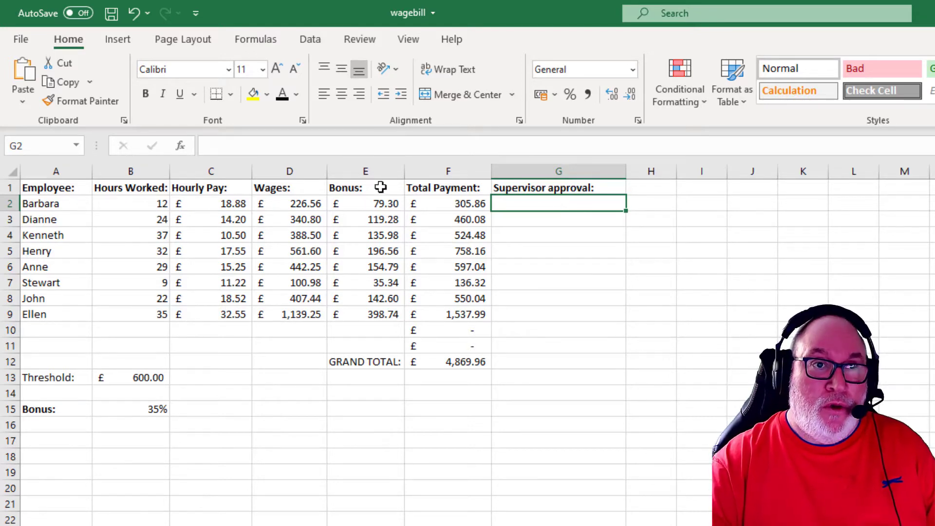
click(180, 147)
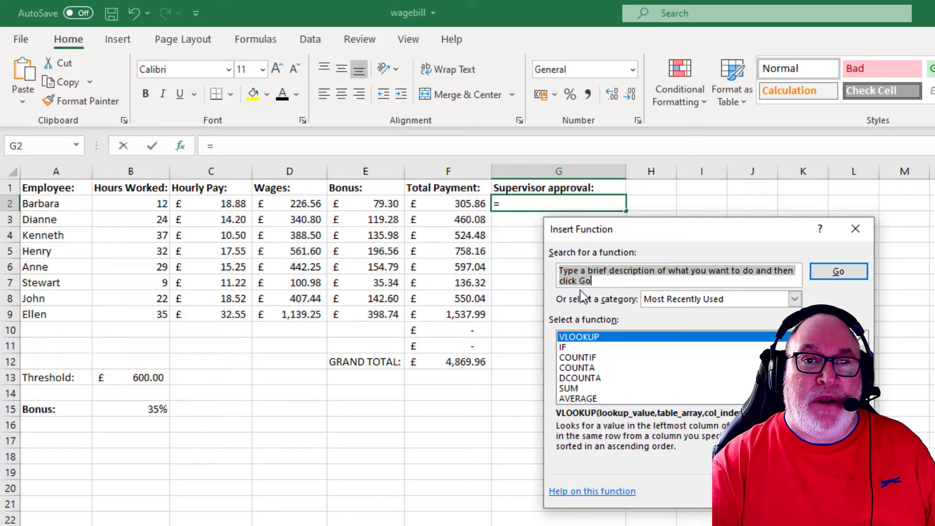
click(598, 281)
drag(601, 281, 544, 271)
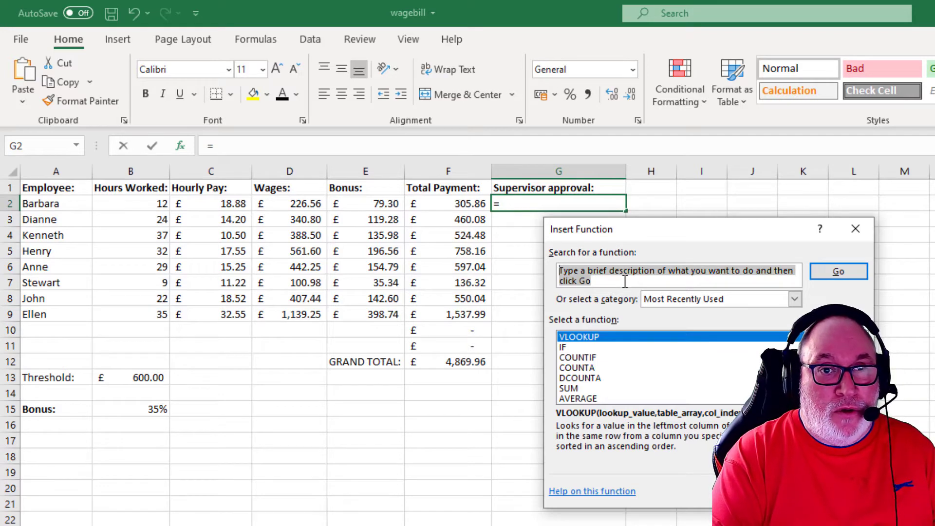
text(IF)
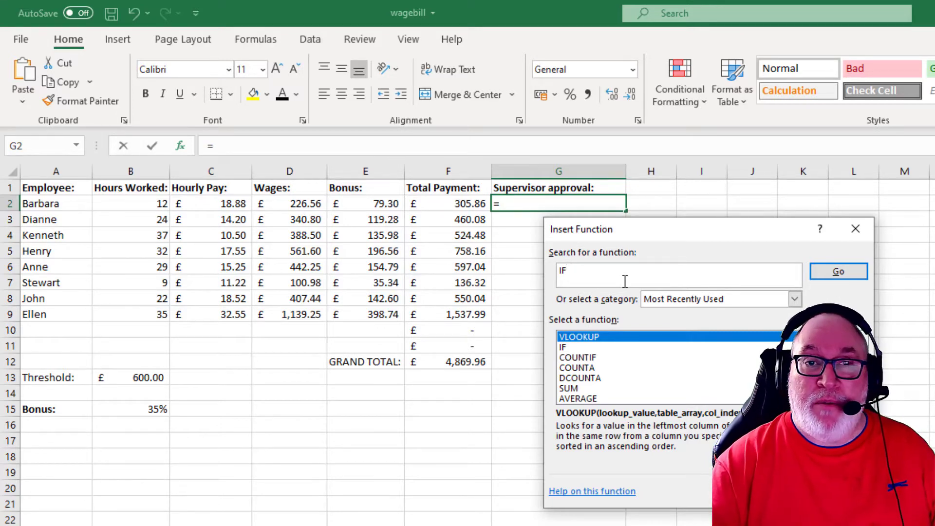
click(845, 270)
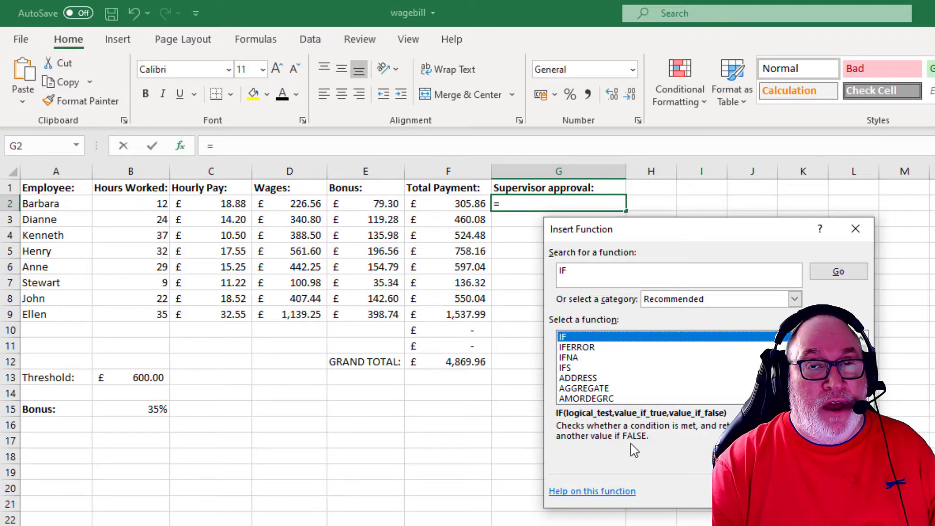
Choose the IF function from the search results and open its arguments for cell G2
click(575, 347)
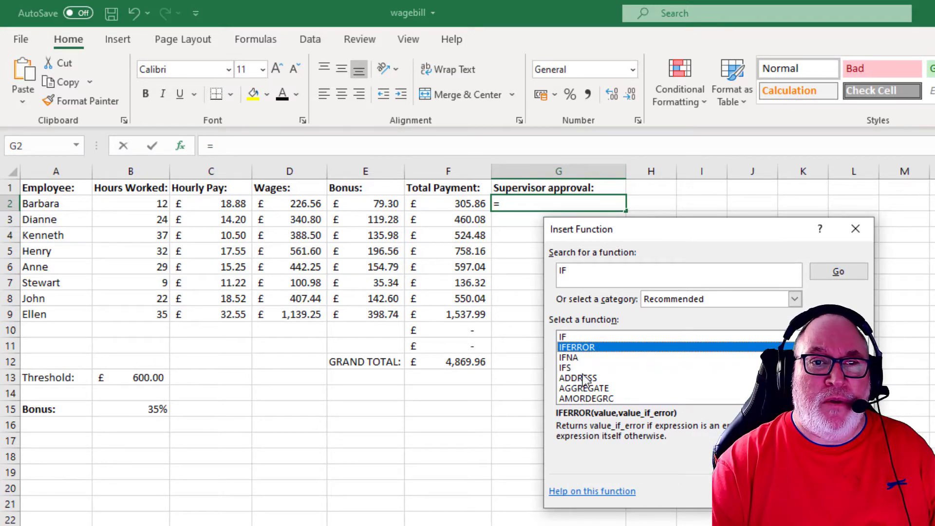
scroll(633, 368, down, 3)
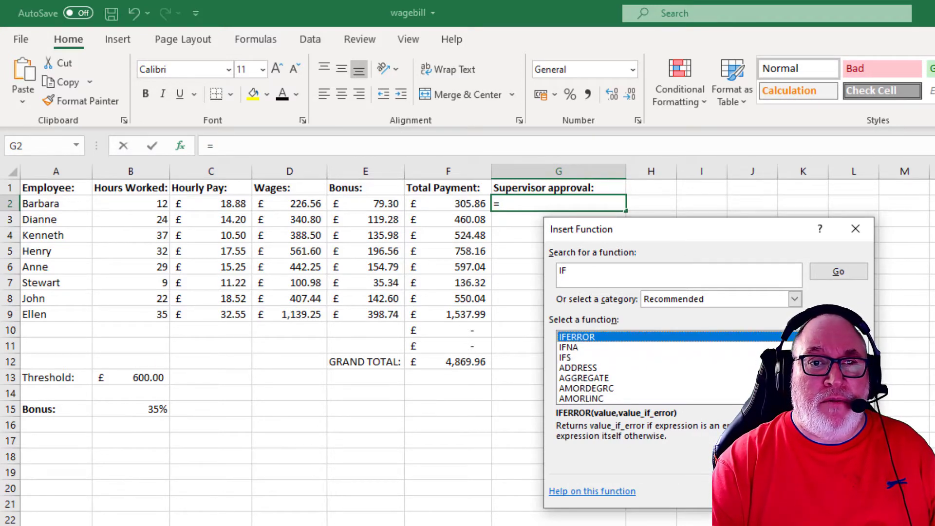
scroll(626, 355, up, 3)
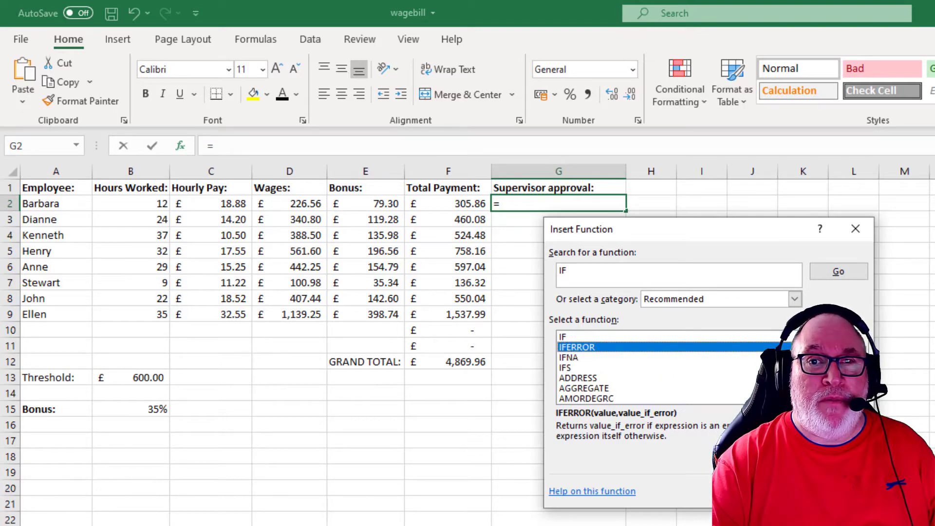
click(576, 336)
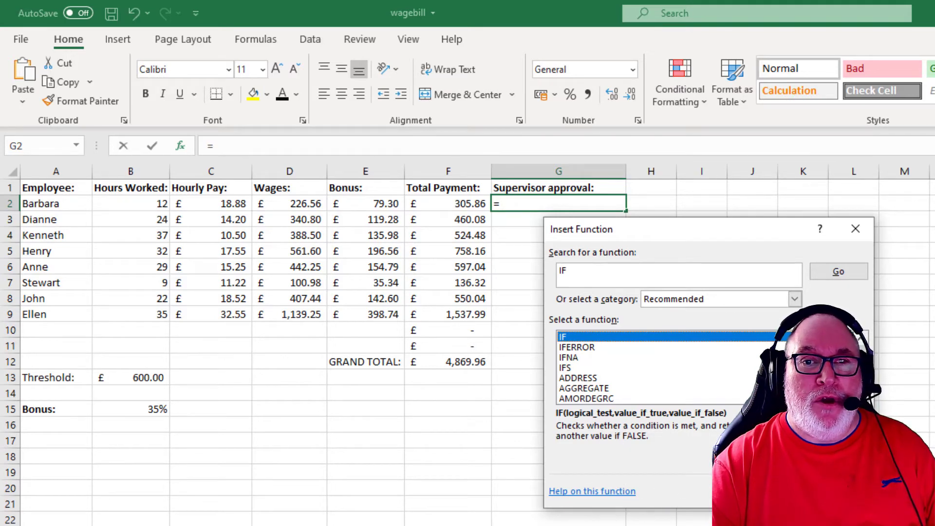
key(Return)
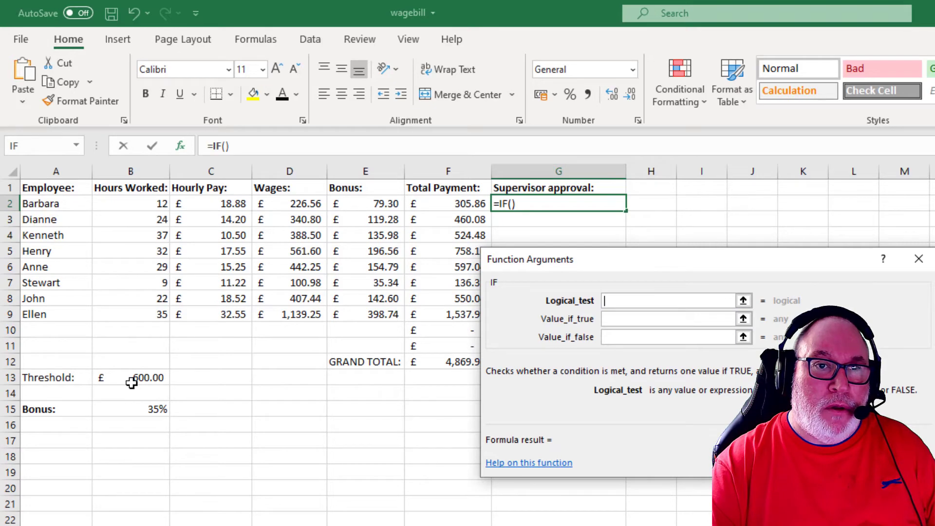
Set the IF function's logical test to F2>B13 and its value if true to Requires Approval
click(438, 203)
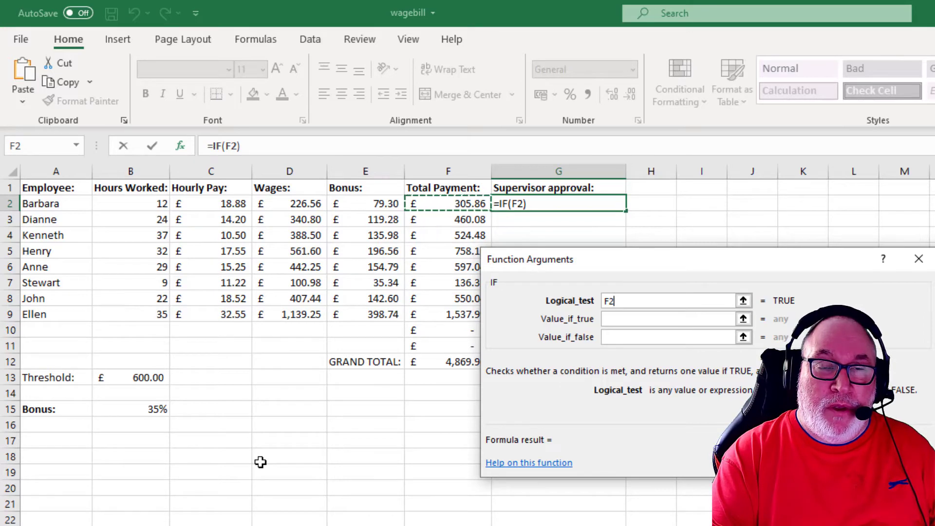
text(>B13)
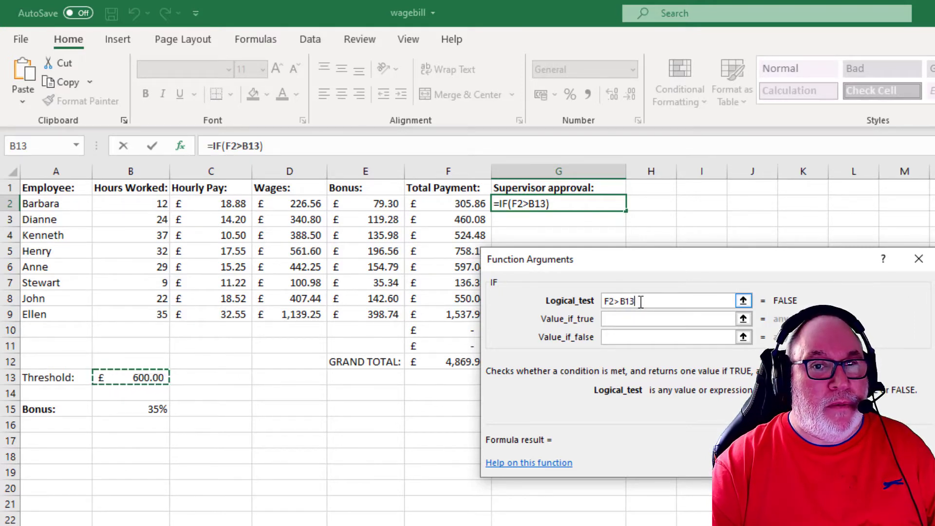
click(614, 319)
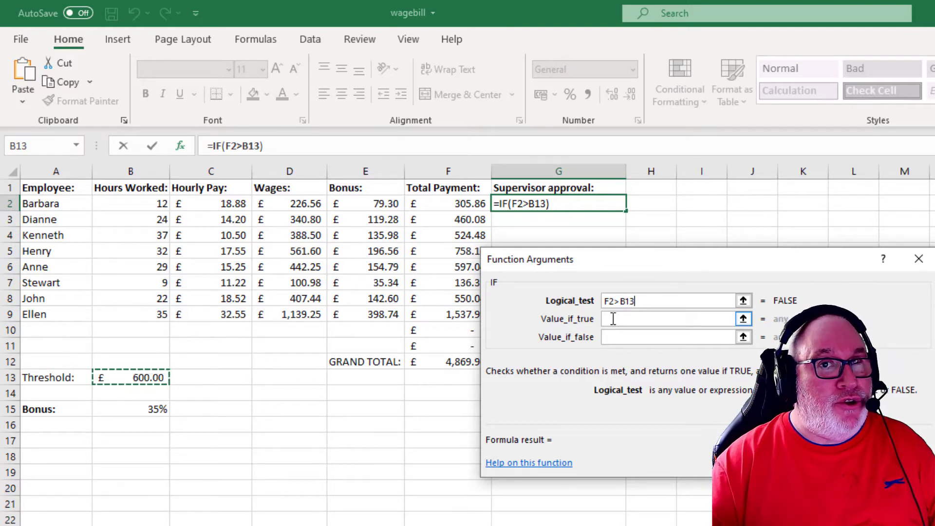
click(613, 318)
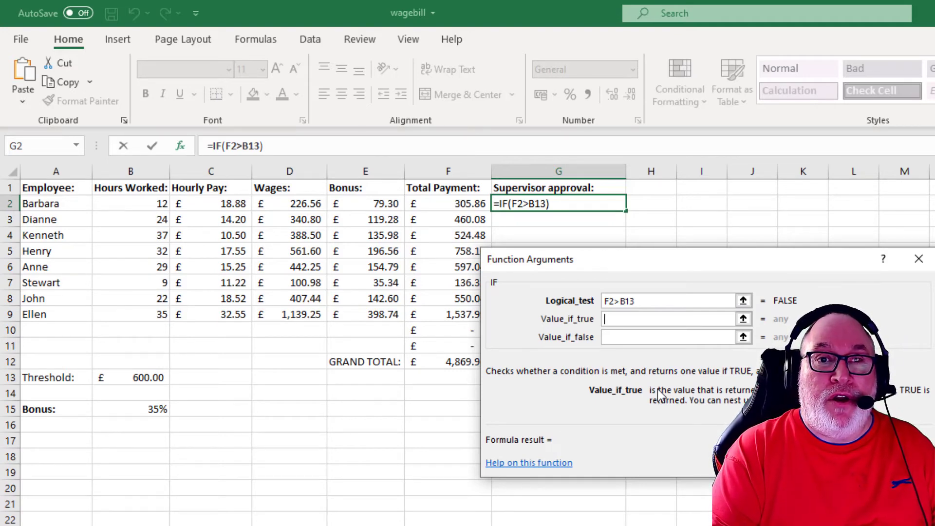
text(Requires )
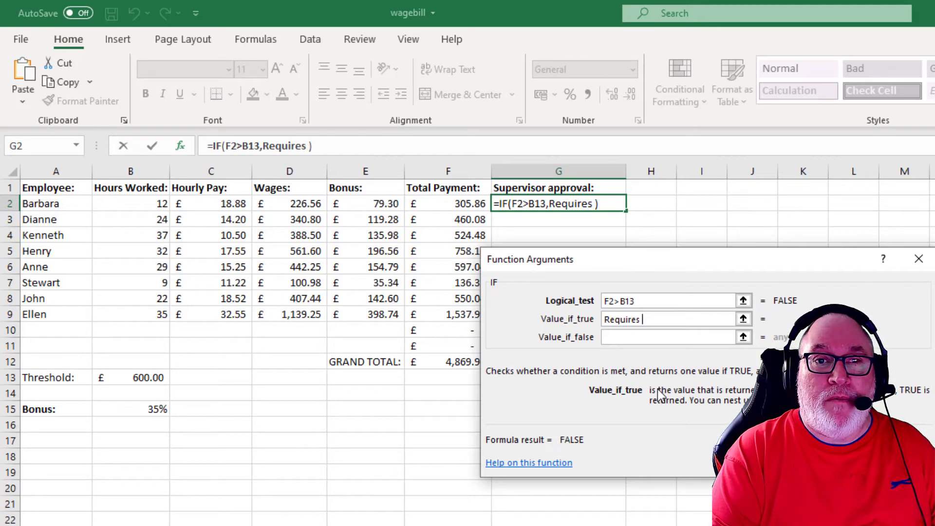
text(Appro)
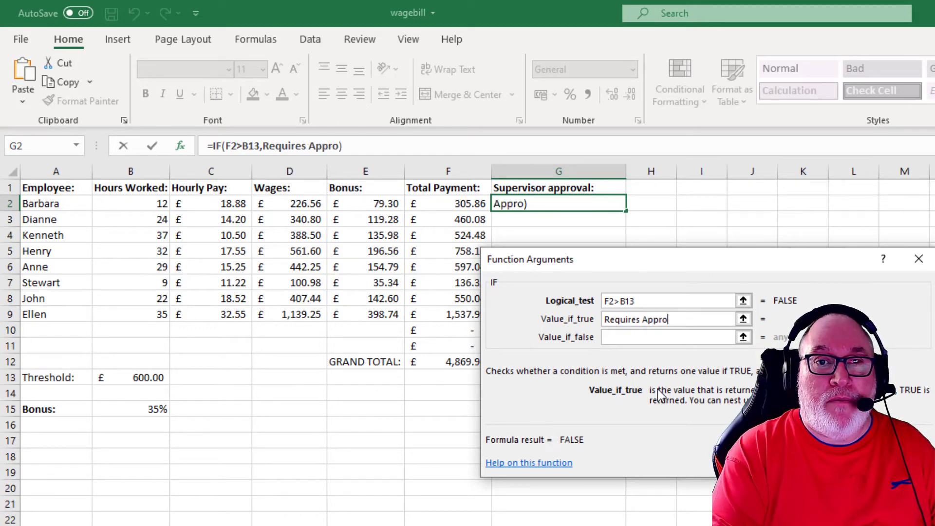
text(val)
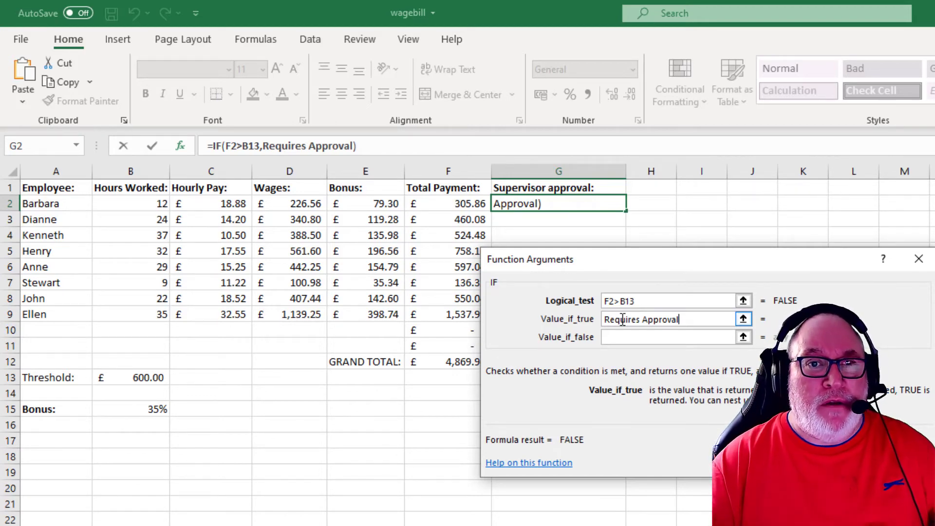
click(615, 340)
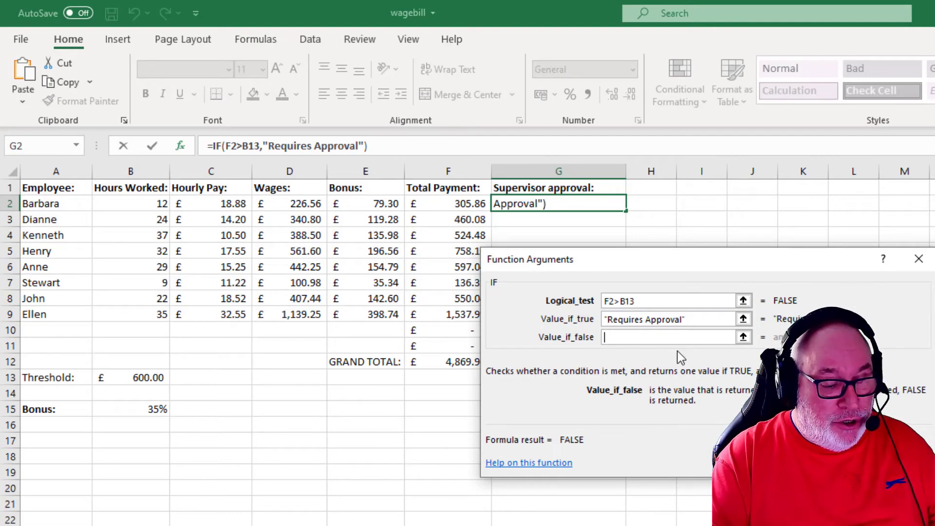
text(" ")
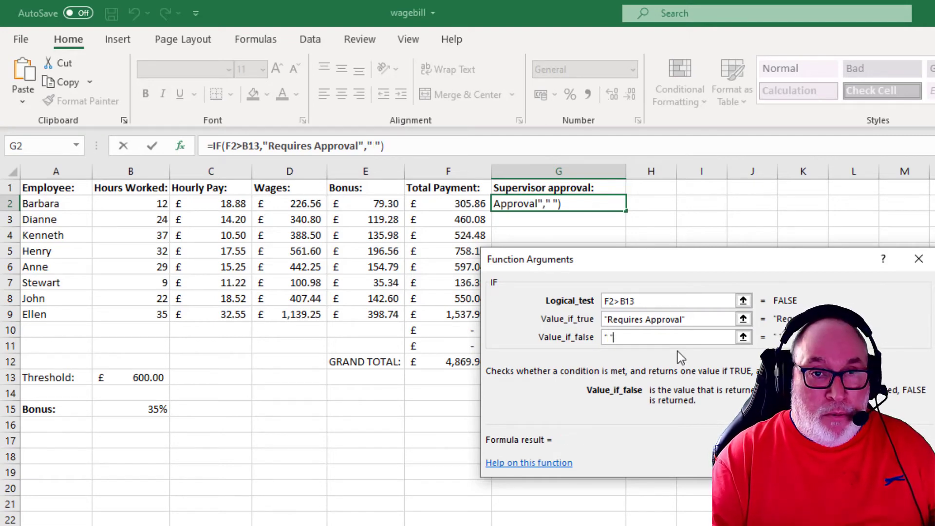
key(BackSpace)
key(BackSpace)
key(BackSpace)
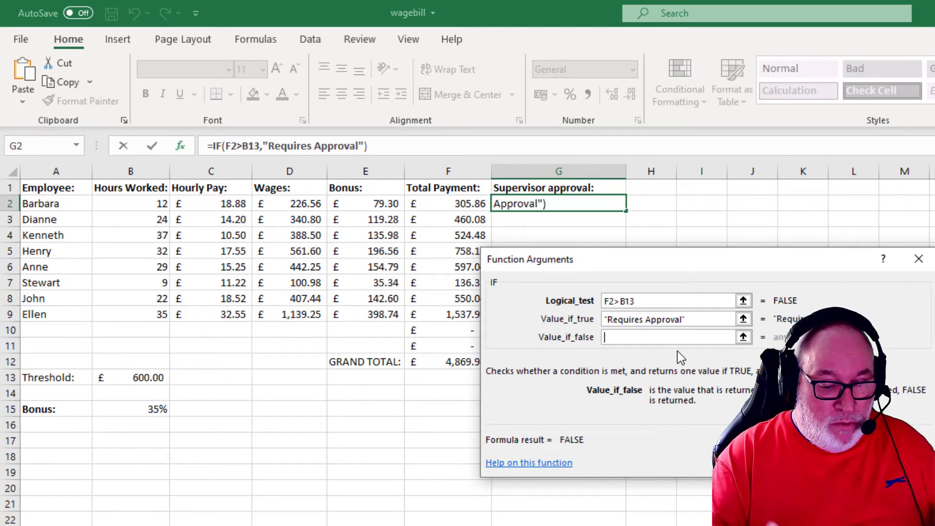
Set the IF function's value if false to OK and enter the completed formula in G2
text(OK)
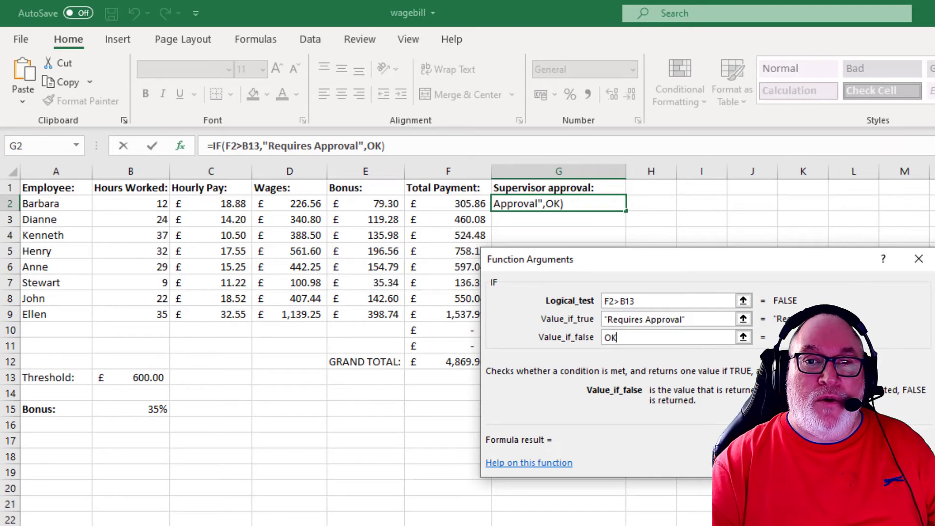
key(Return)
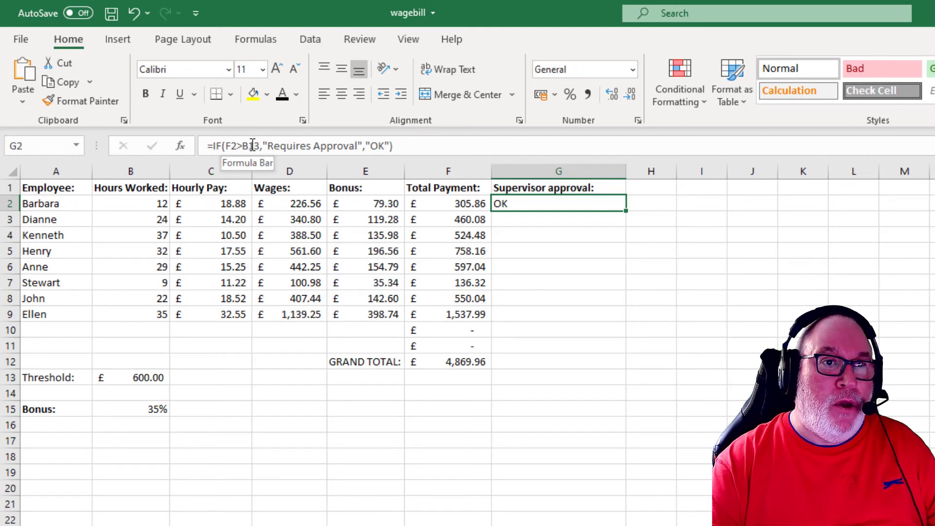
Make the threshold reference in the G2 formula absolute as $B$13
click(250, 146)
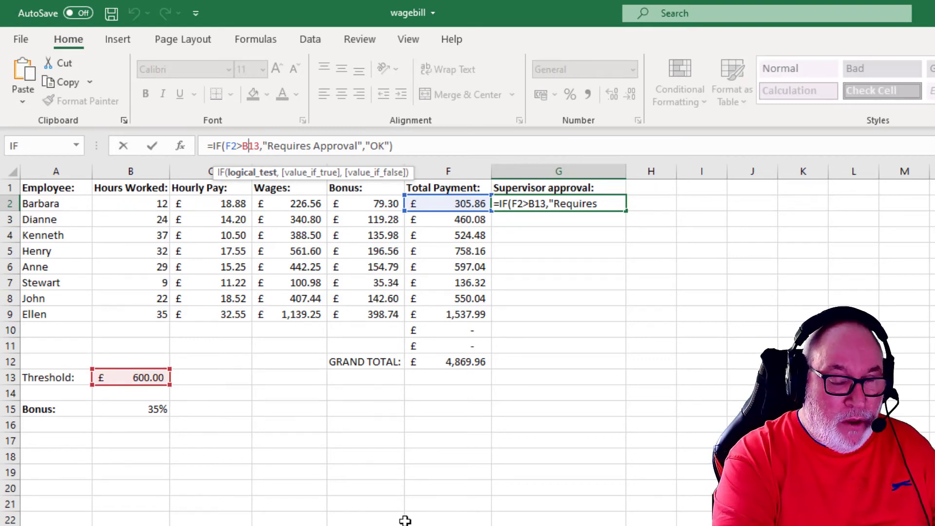
key(F4)
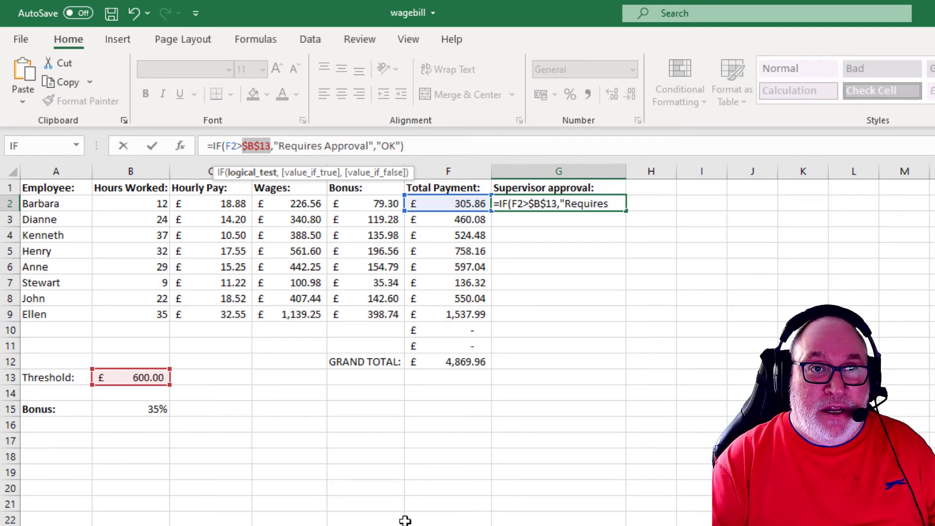
key(Return)
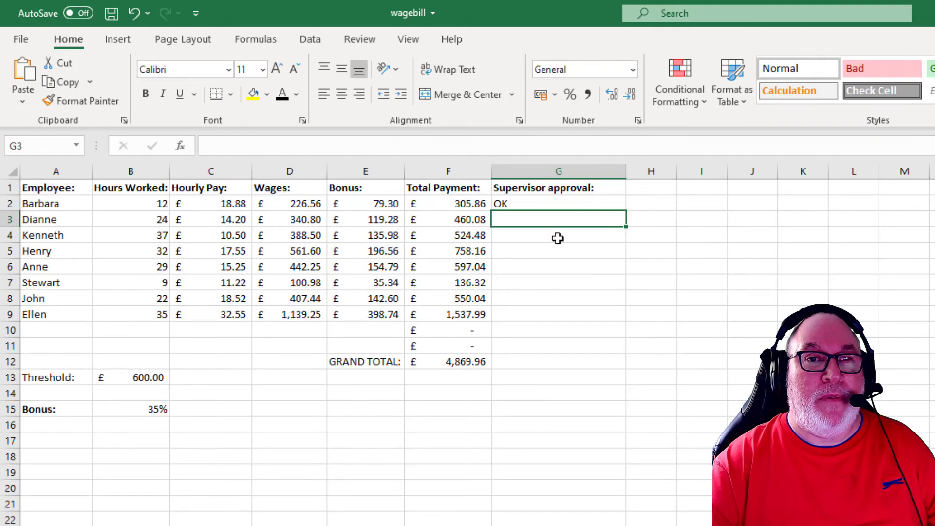
Fill the supervisor approval formula from G2 down to G9 for all listed employees
click(572, 204)
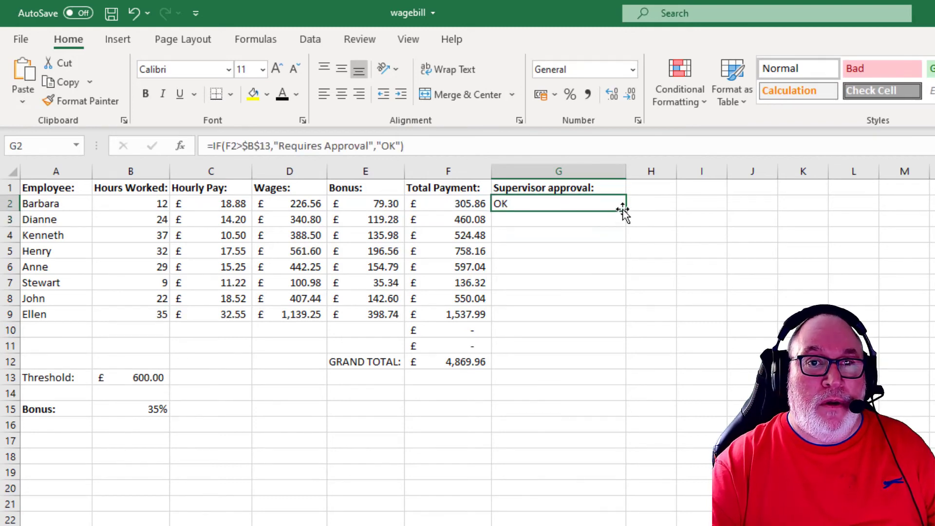
drag(624, 210, 624, 318)
click(558, 427)
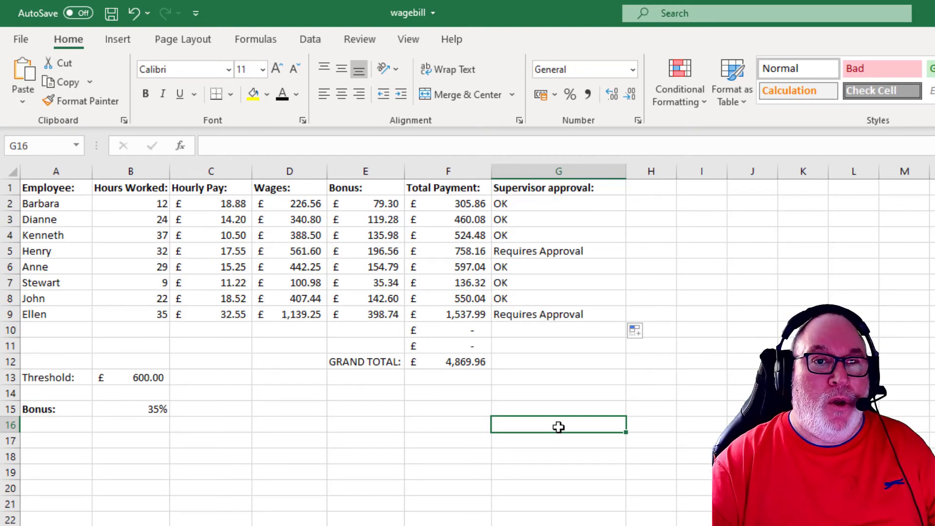
Set the threshold amount in cell B13 to 500
click(129, 380)
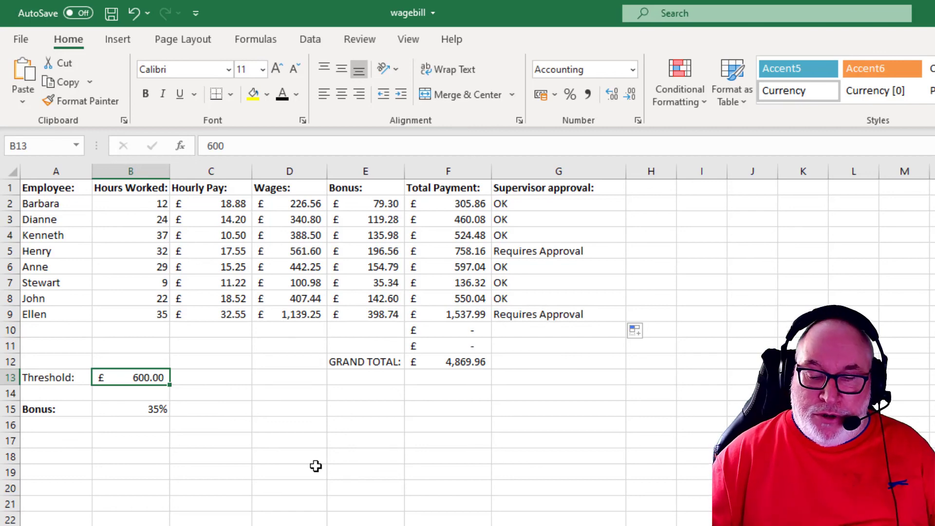
text(500)
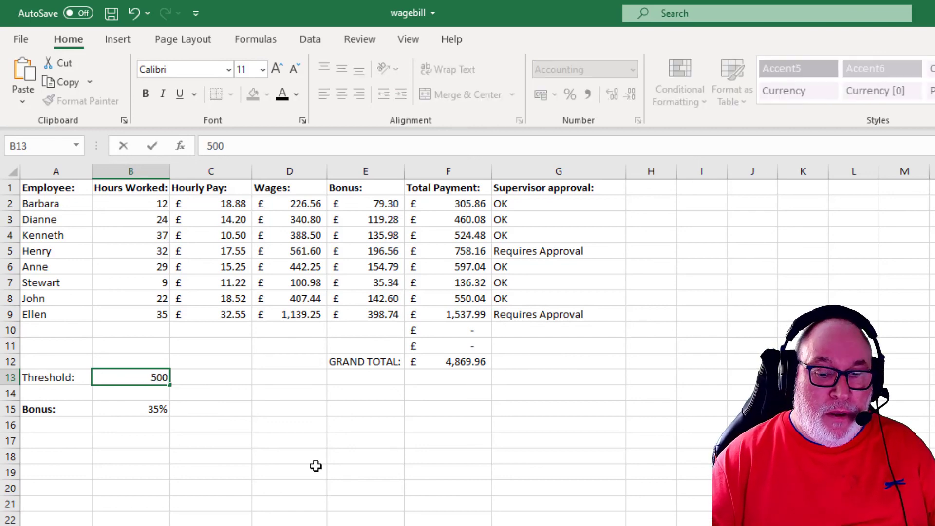
key(Return)
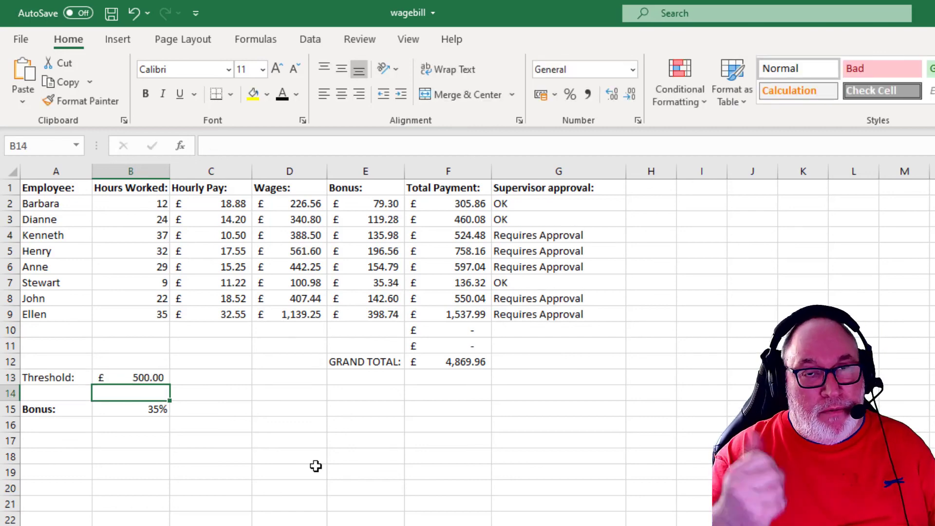